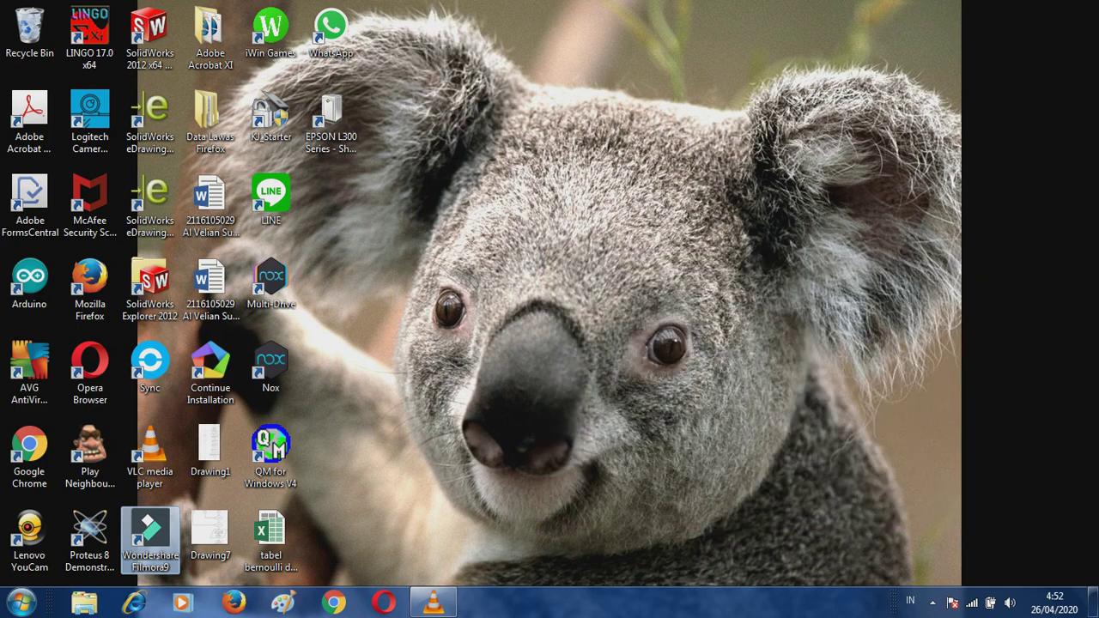
# - Open Filmora9, create a new 16:9 widescreen project and dismiss the Message Center
pyautogui.doubleClick(150, 537)
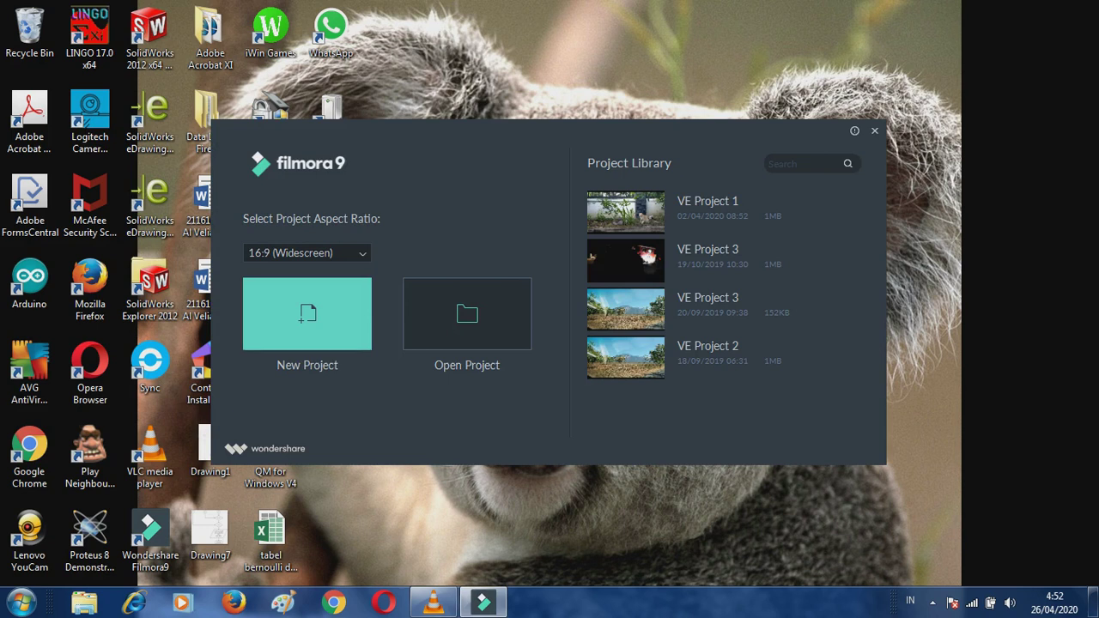
pyautogui.click(307, 314)
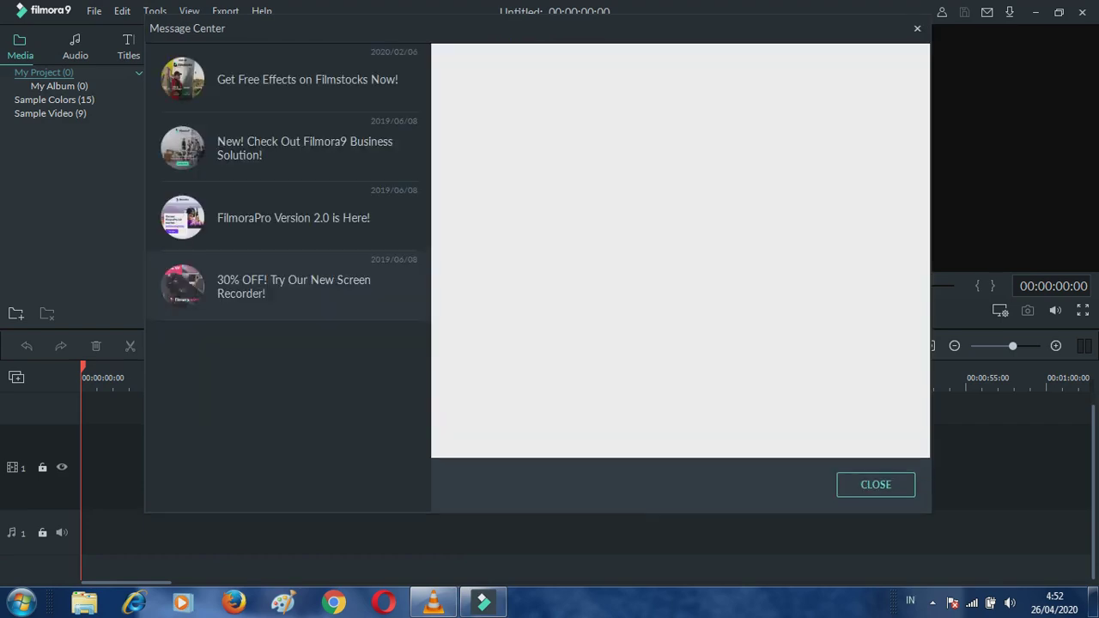
pyautogui.press('Escape')
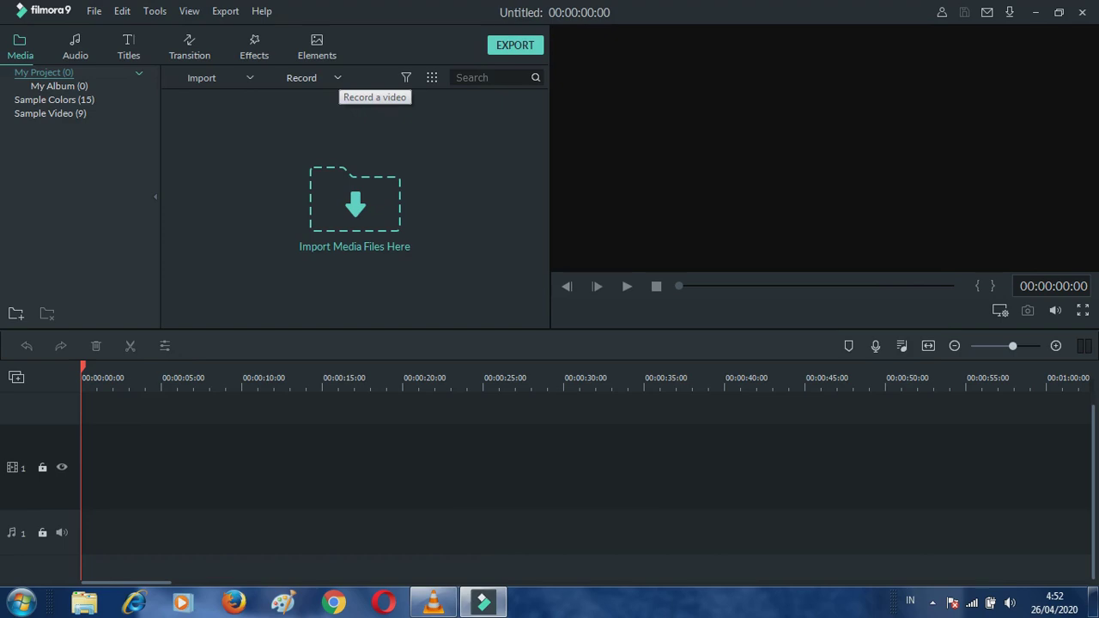
# - Open the PC screen recorder and set its save location to the Sample Videos folder in the Videos library
pyautogui.click(337, 77)
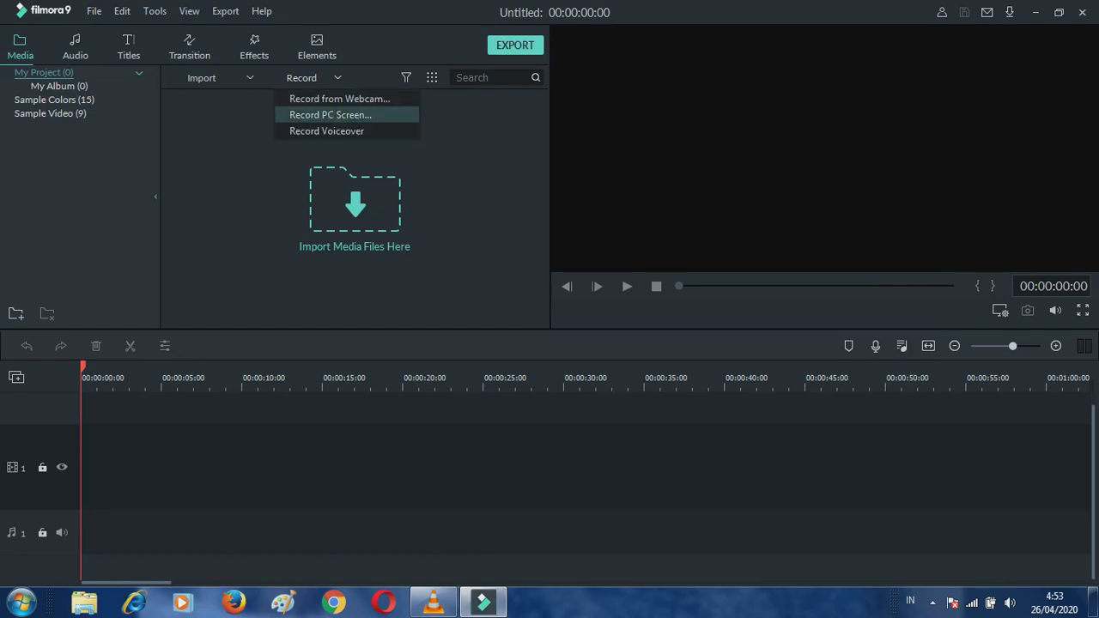
pyautogui.click(329, 114)
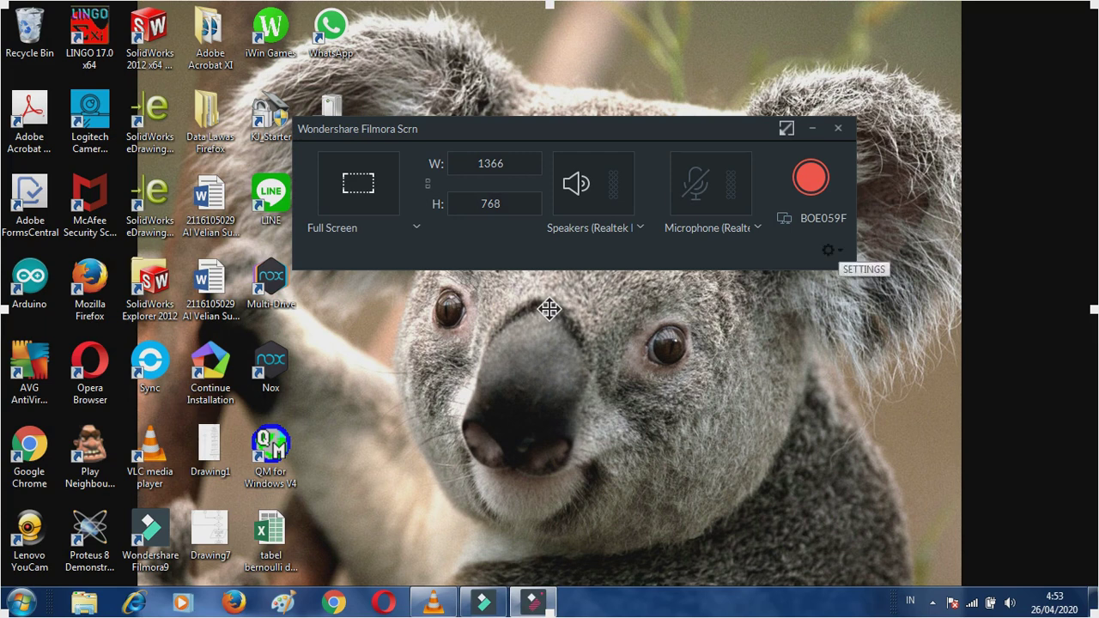
pyautogui.click(829, 250)
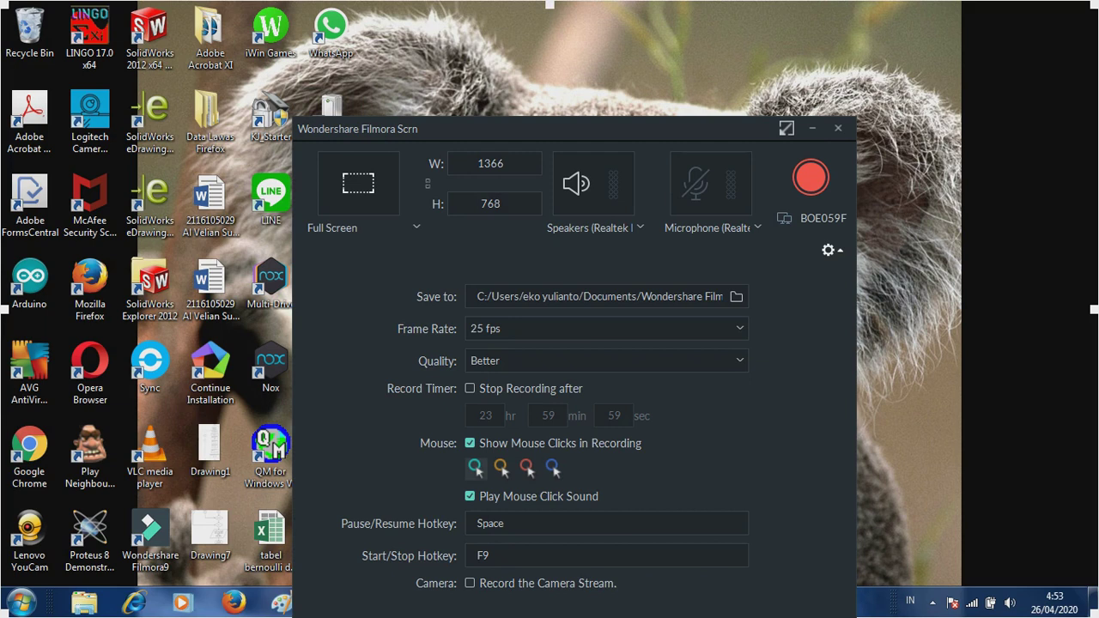
pyautogui.click(736, 296)
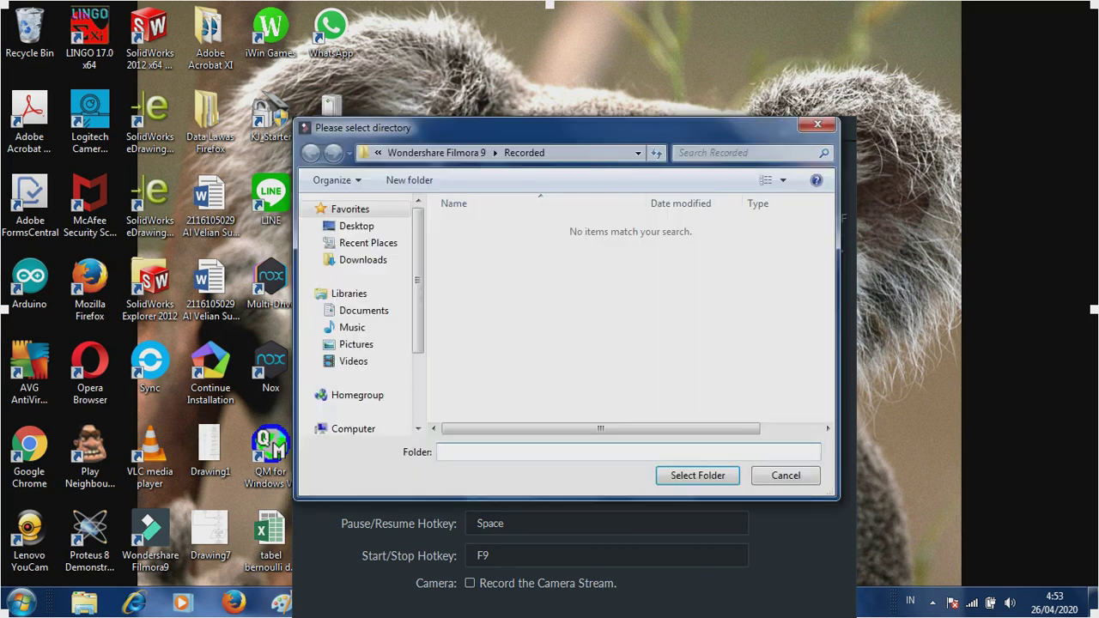
pyautogui.click(353, 360)
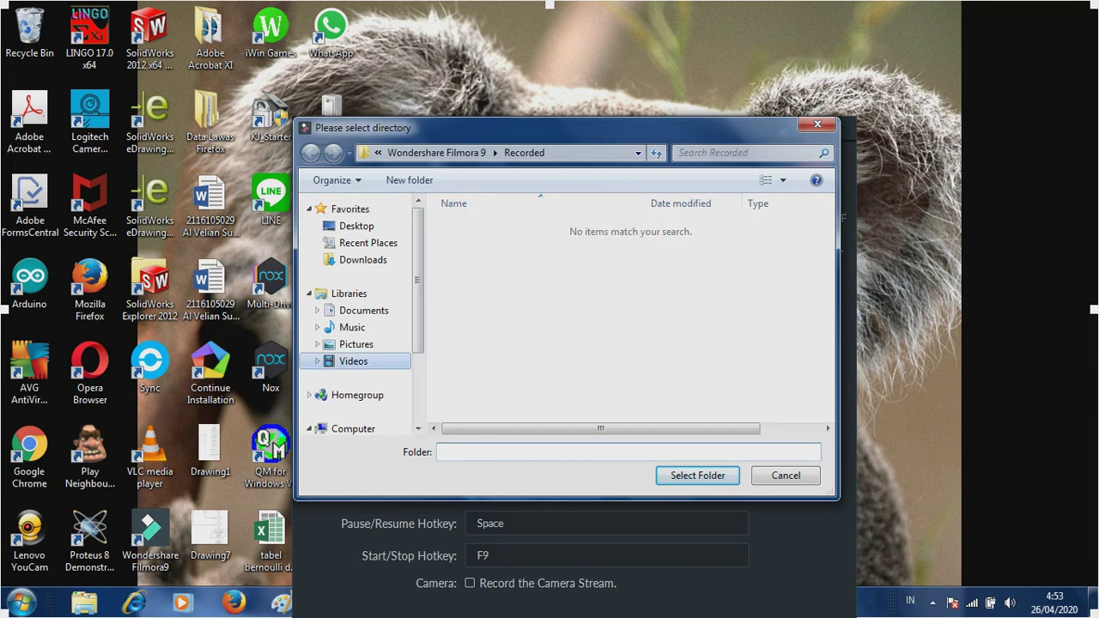
pyautogui.doubleClick(480, 245)
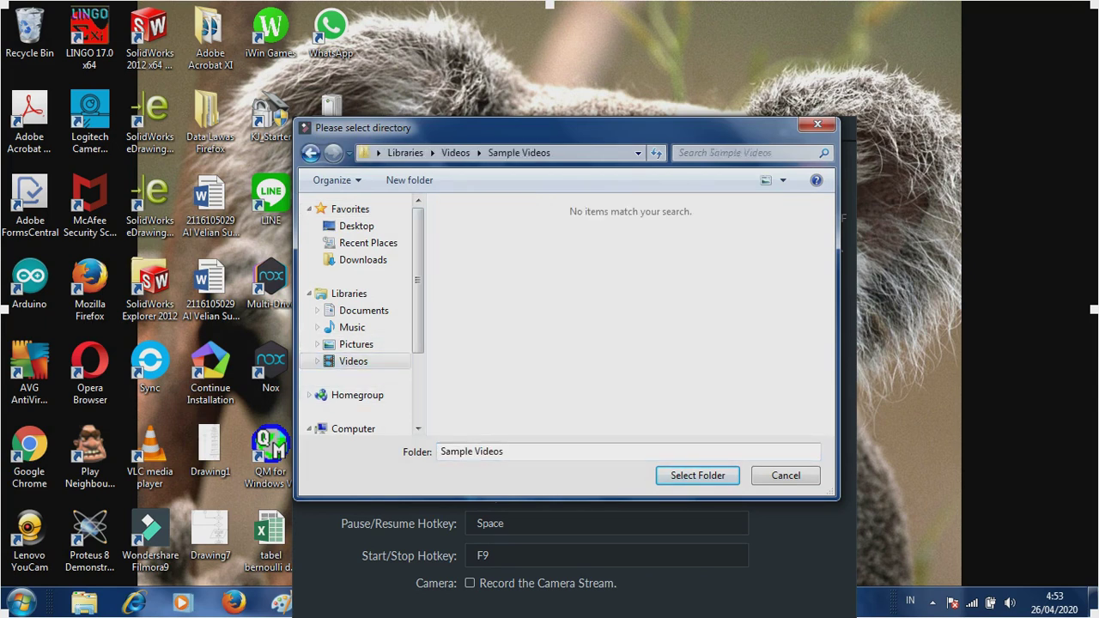
pyautogui.click(698, 475)
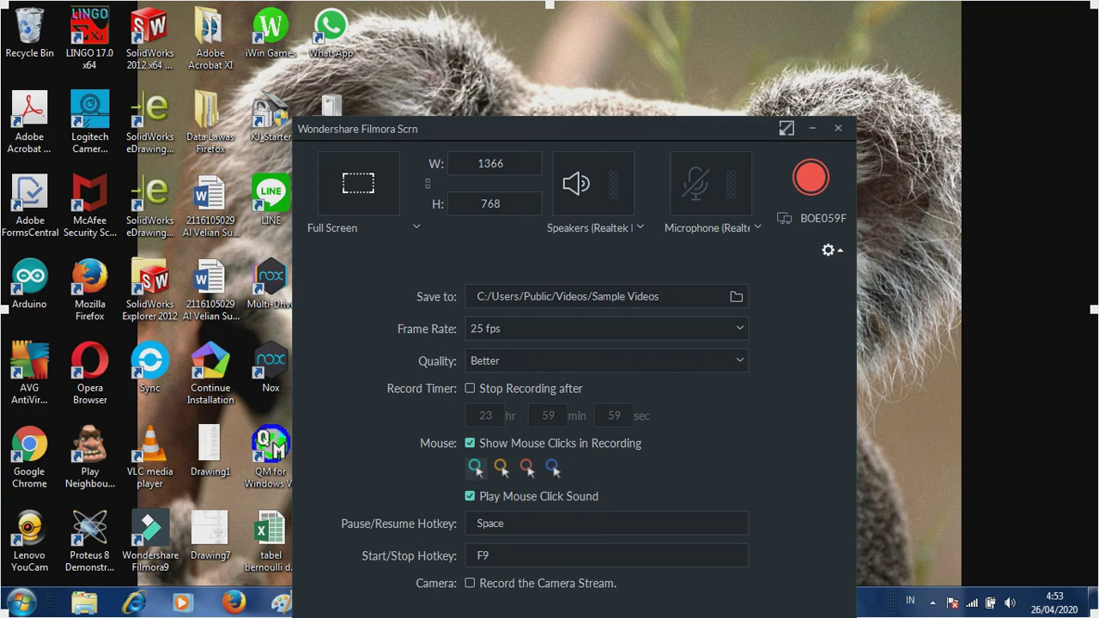
pyautogui.hotkey('ctrl', 'a')
pyautogui.press('F9')
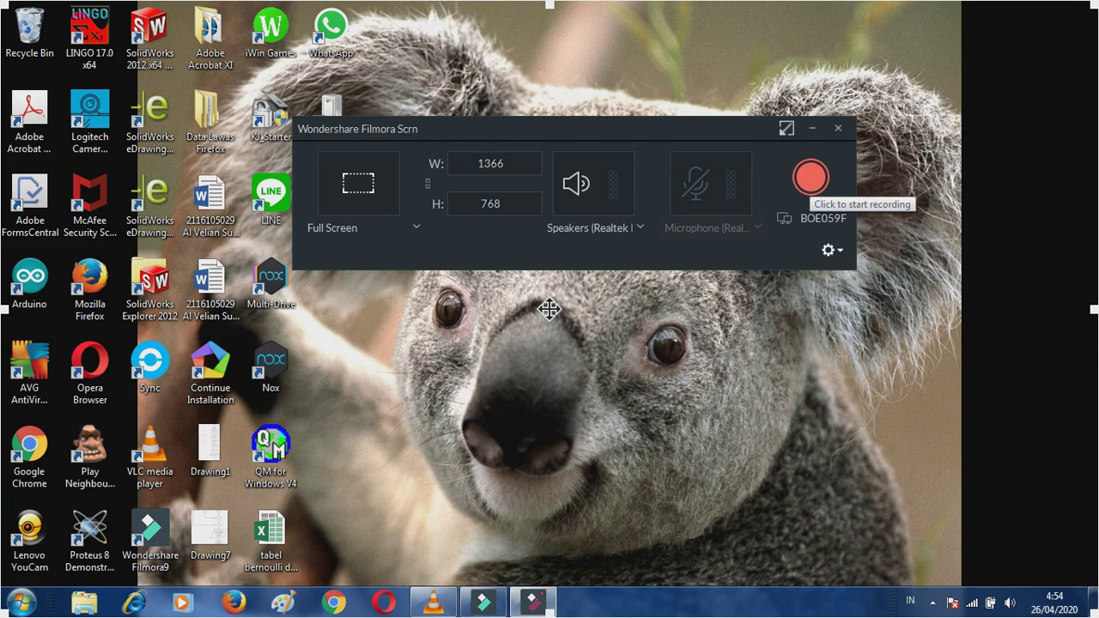
# - Start a full-screen recording and capture opening and closing the Arduino program
pyautogui.click(810, 177)
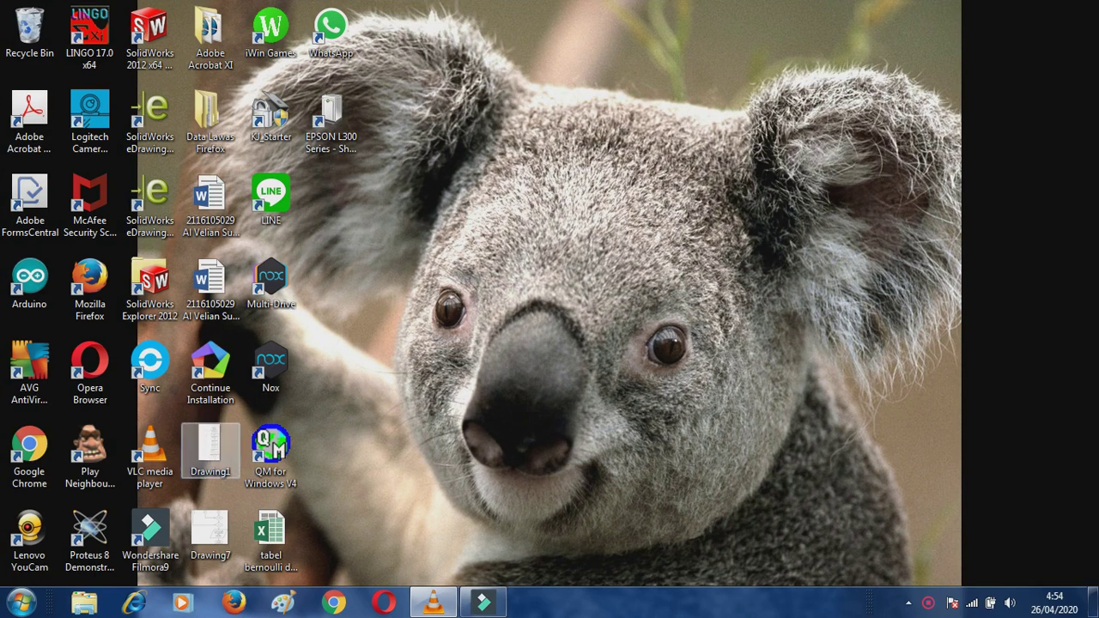
pyautogui.click(30, 284)
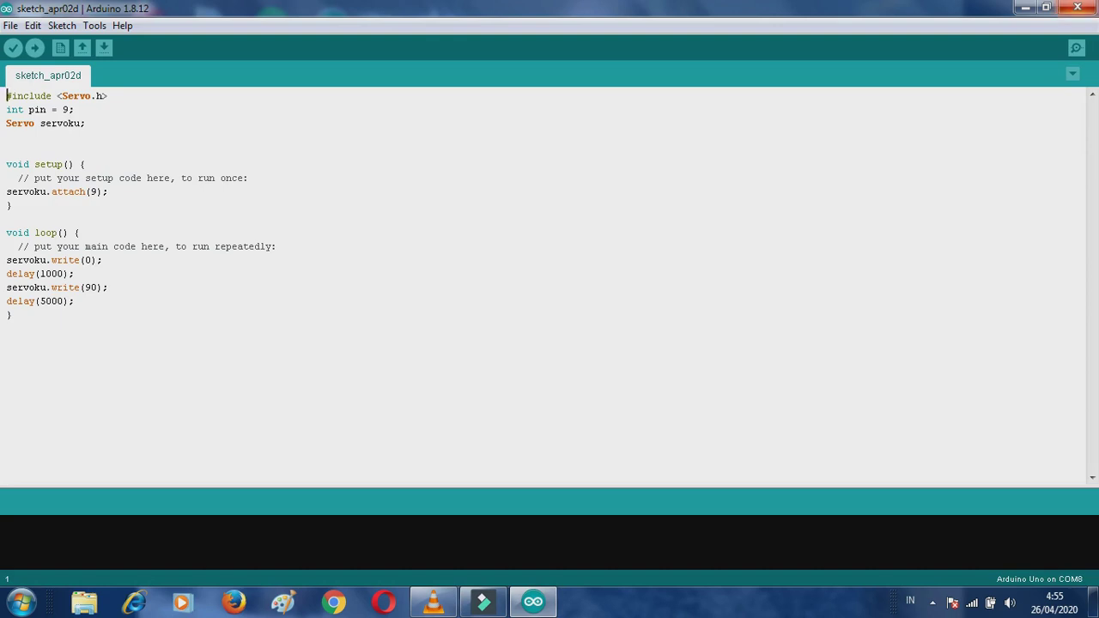
pyautogui.click(1078, 8)
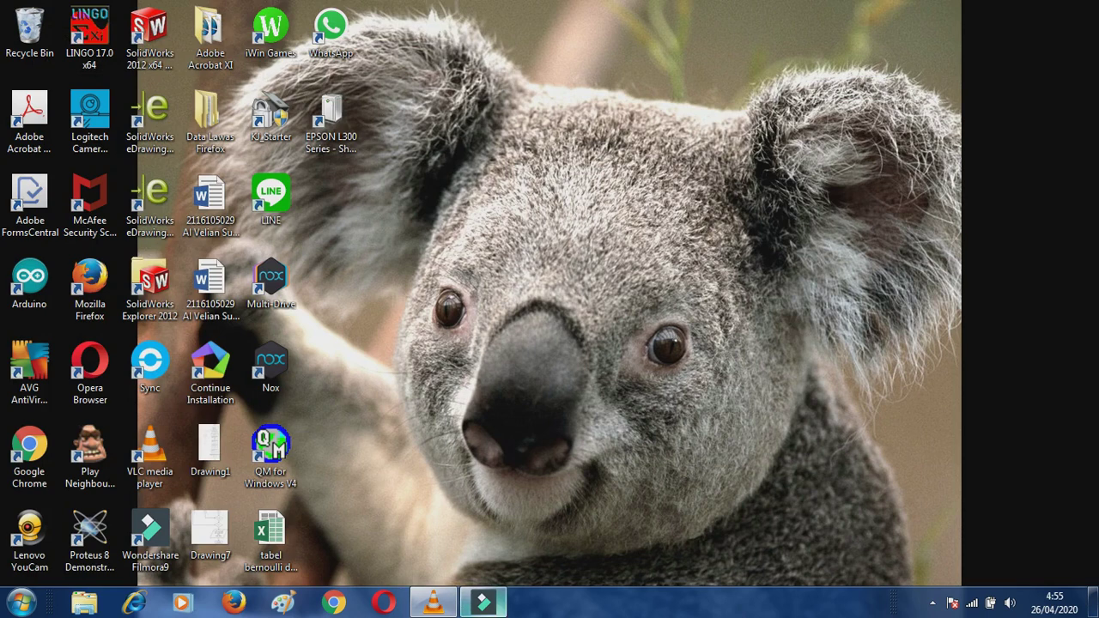
# - Stop the screen recording, close the recorder and return to the maximized Filmora9 project
pyautogui.click(483, 603)
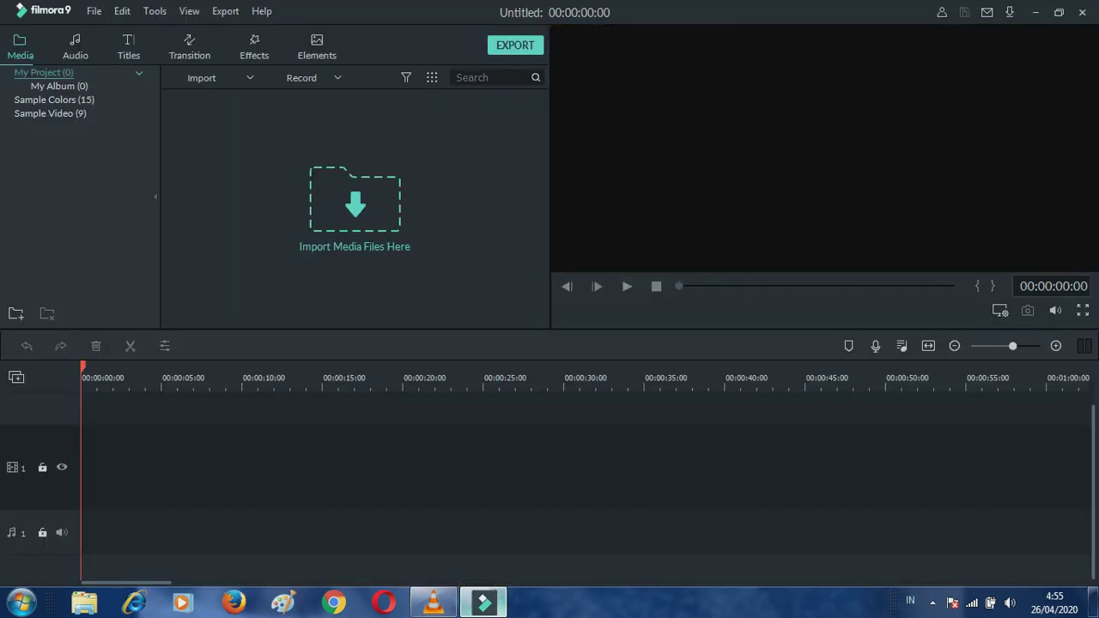
pyautogui.click(484, 602)
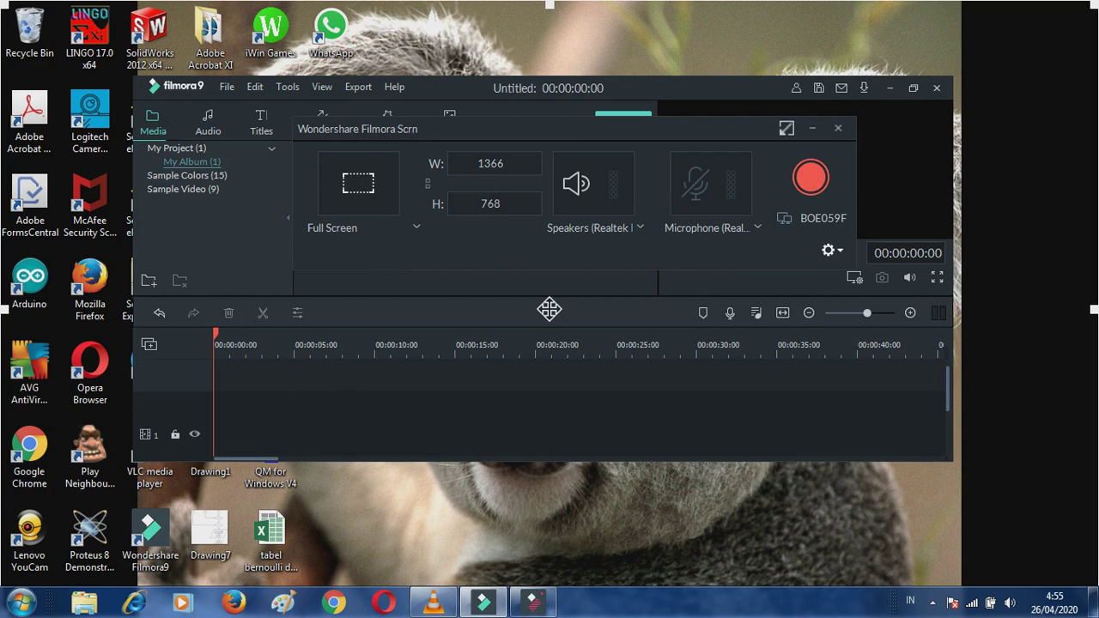
pyautogui.press('F9')
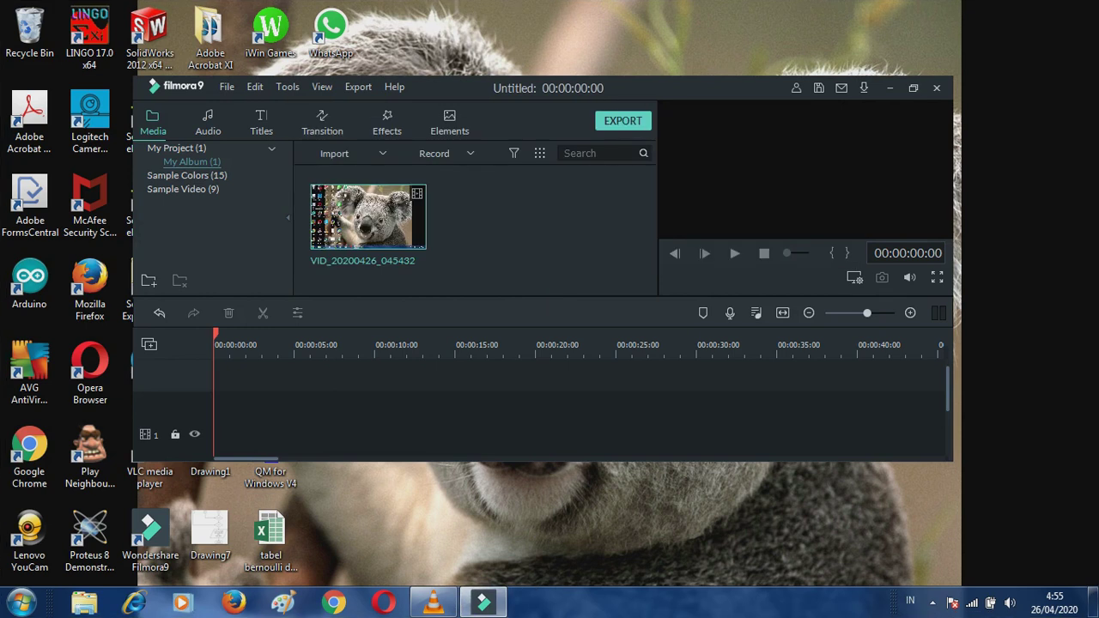
pyautogui.click(919, 112)
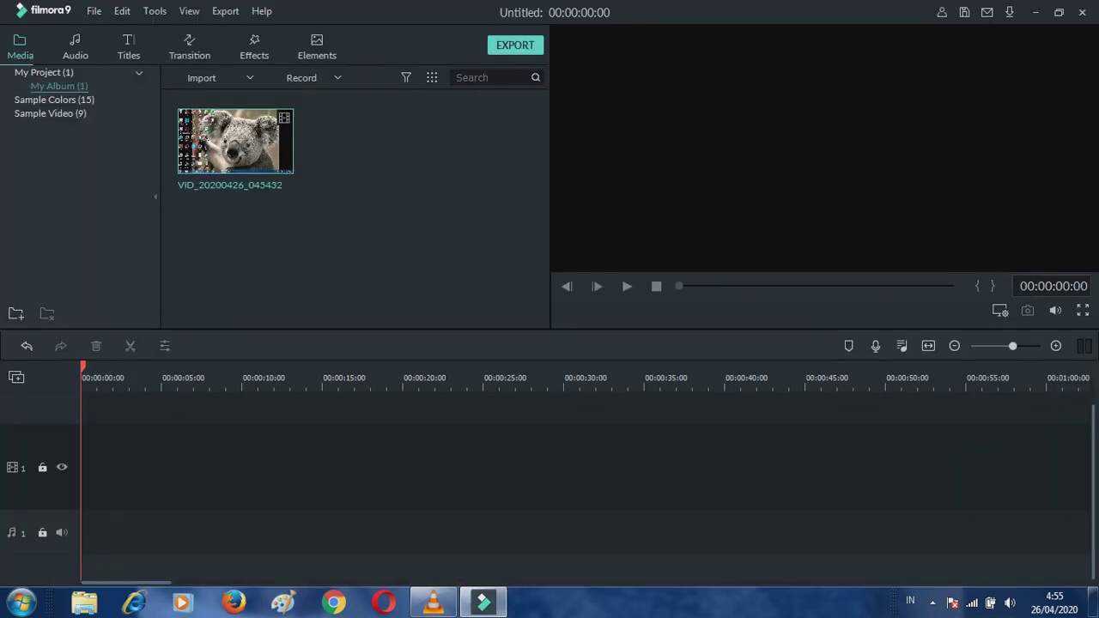
# - Place the recorded clip at the start of video track 1 and match the project settings to the media
pyautogui.moveTo(235, 141)
pyautogui.click(236, 140)
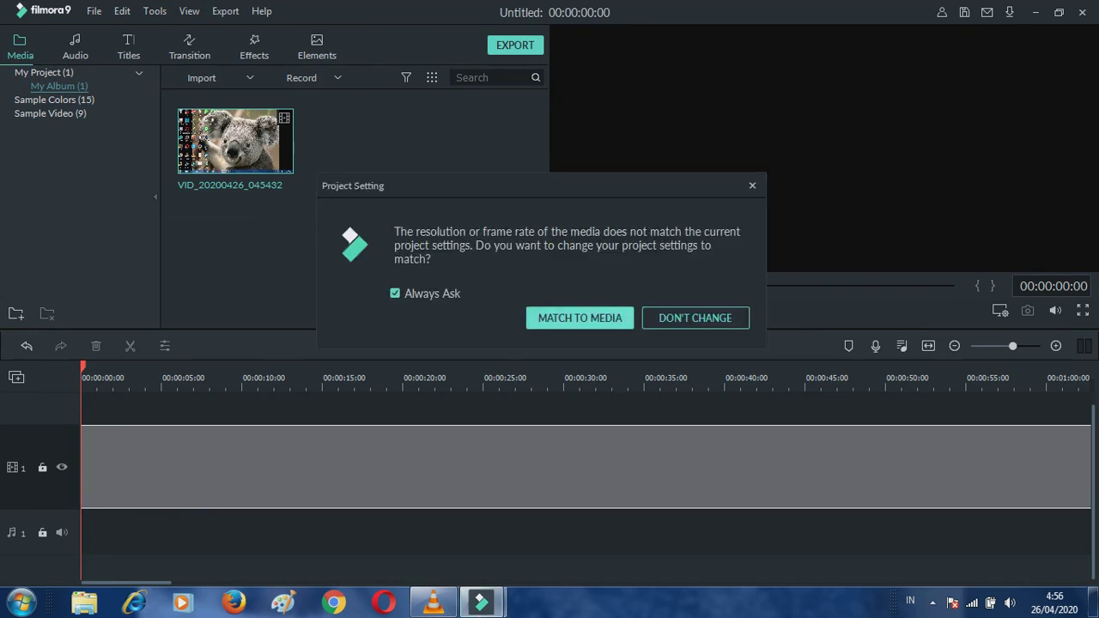
pyautogui.click(580, 318)
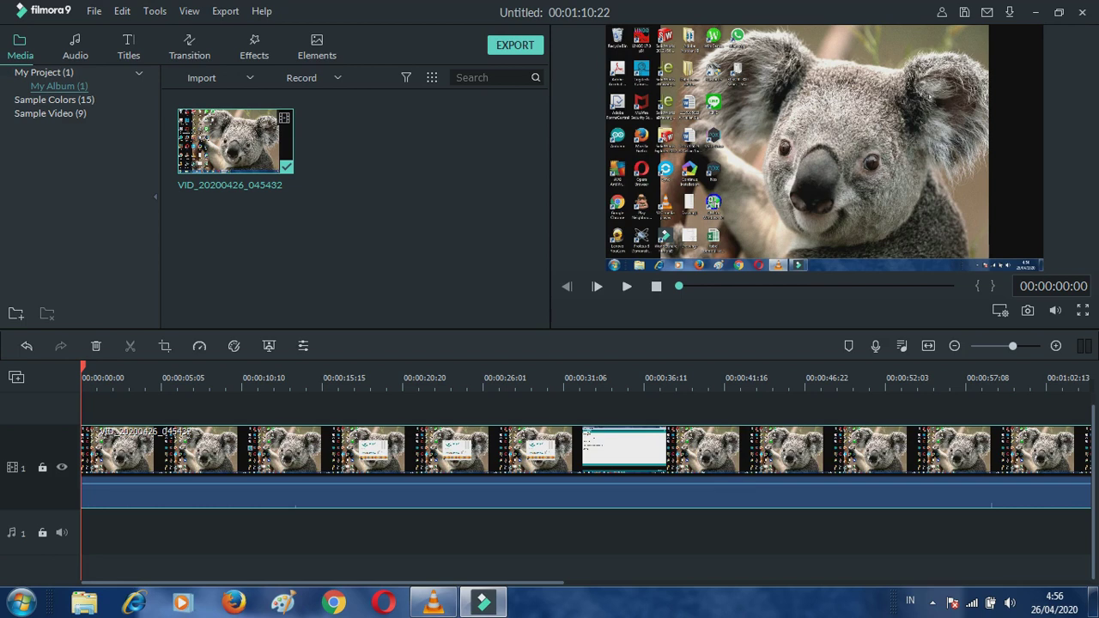
# - Minimize Filmora9 and check for the recorded file in the Sample Videos folder using Windows Explorer
pyautogui.click(1035, 12)
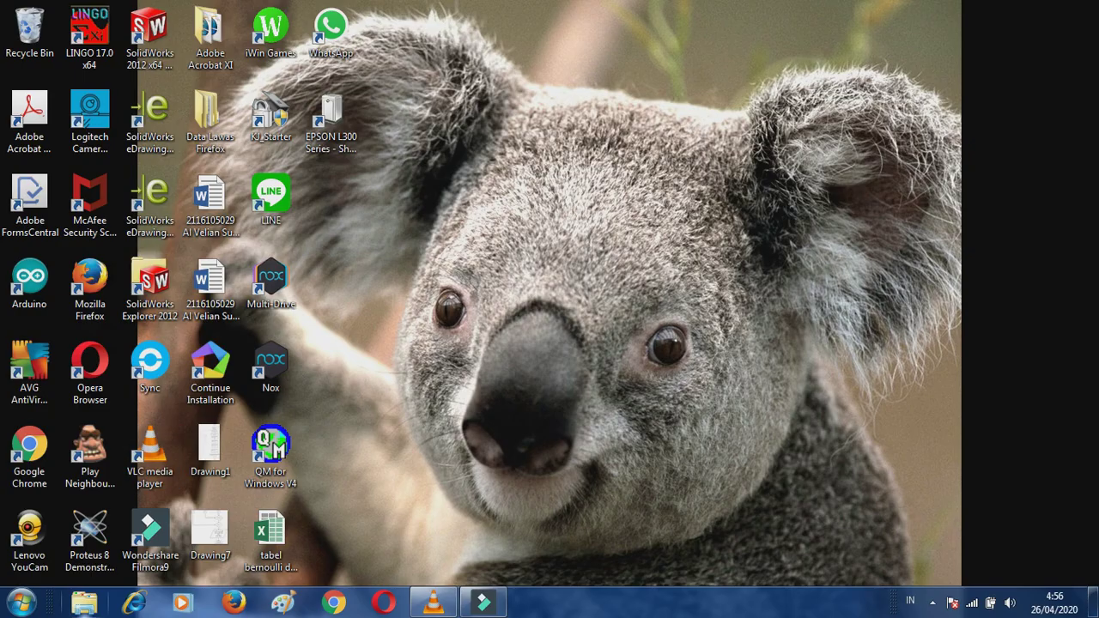
pyautogui.click(84, 603)
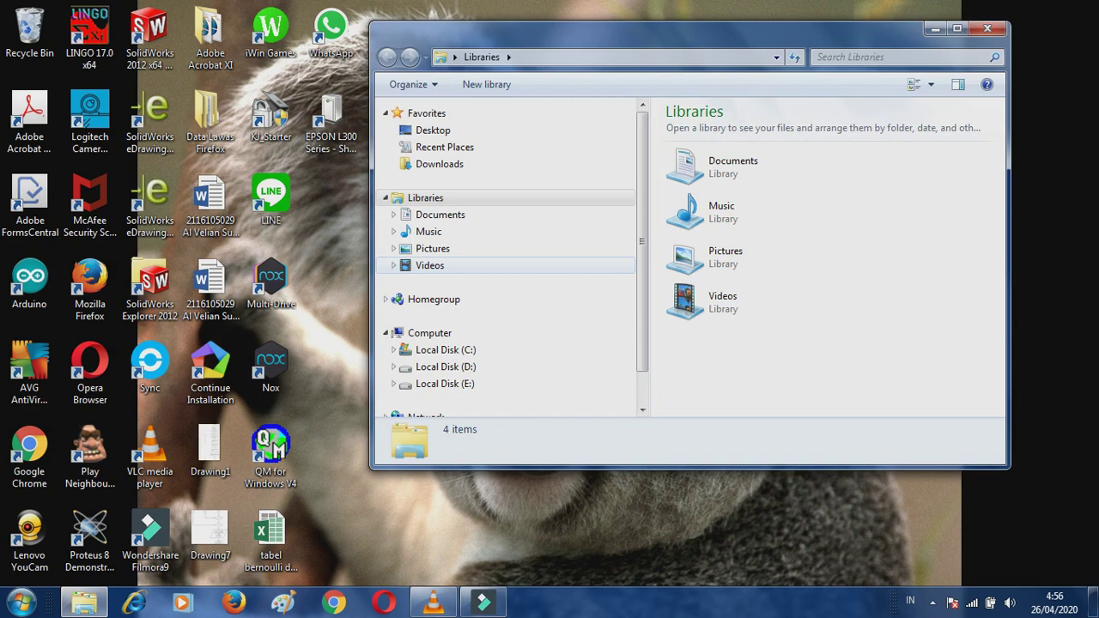
pyautogui.click(430, 266)
pyautogui.click(705, 194)
pyautogui.press('Return')
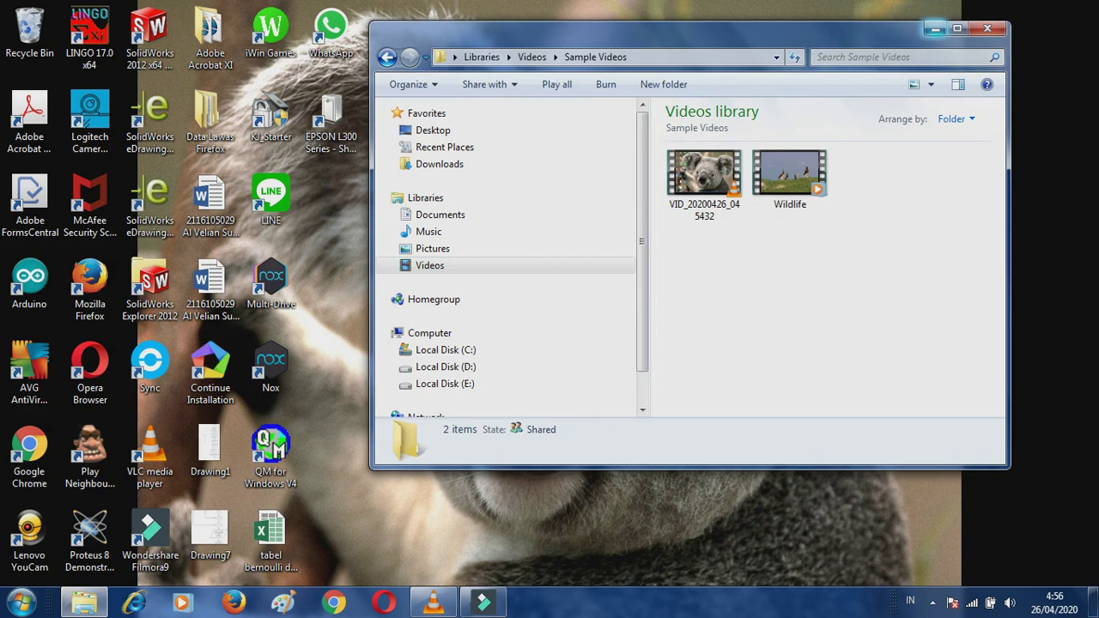
pyautogui.click(958, 28)
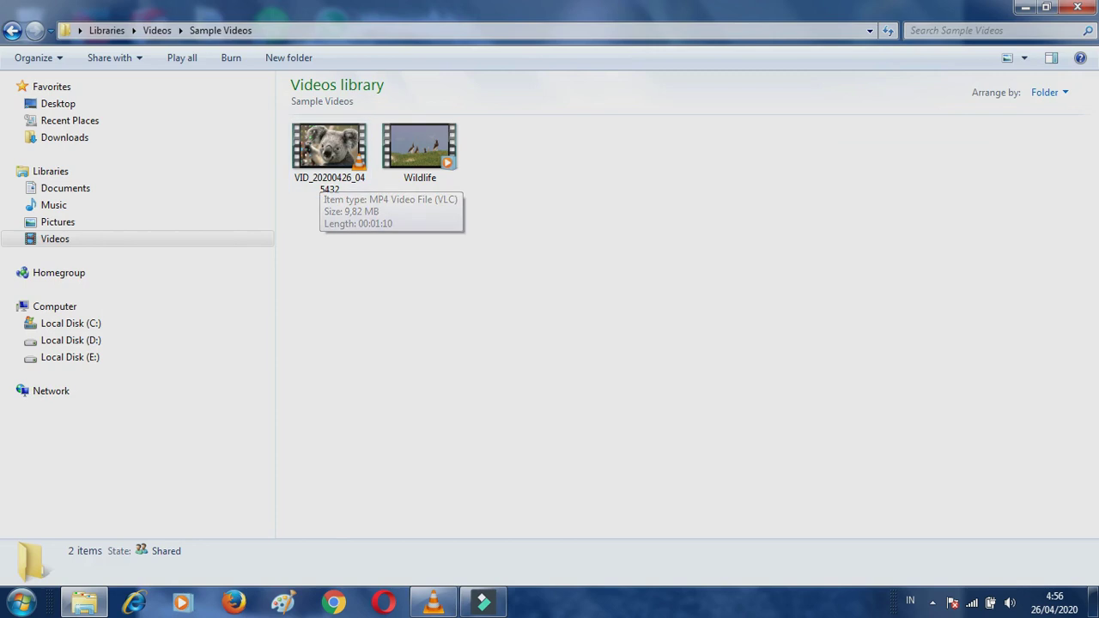
pyautogui.click(1024, 7)
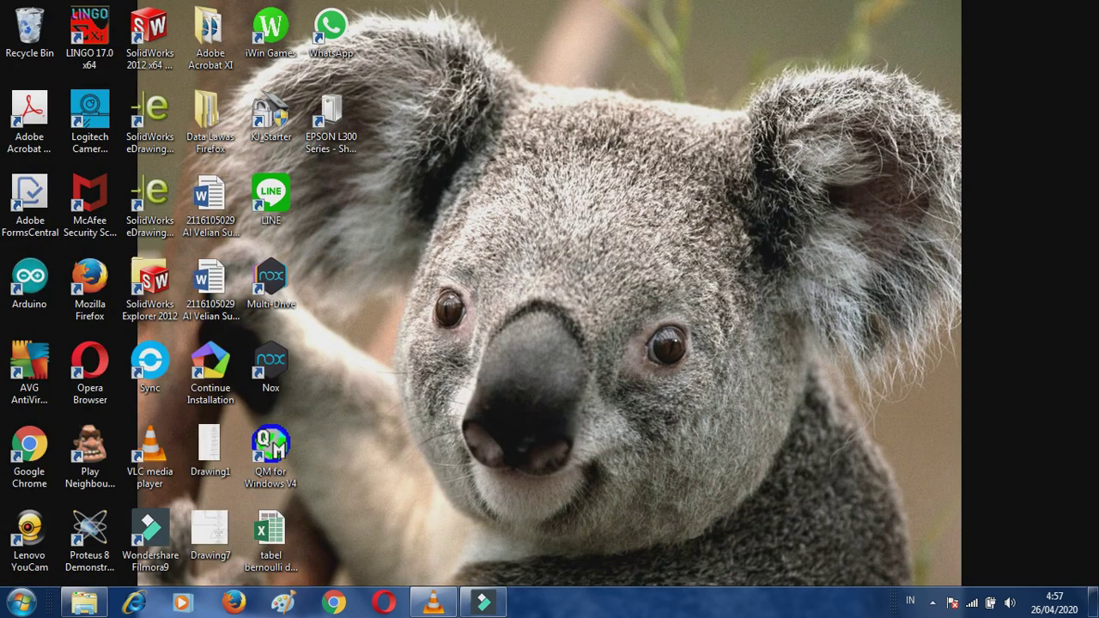
# - Return to Filmora9 and close it without saving the project changes
pyautogui.click(484, 604)
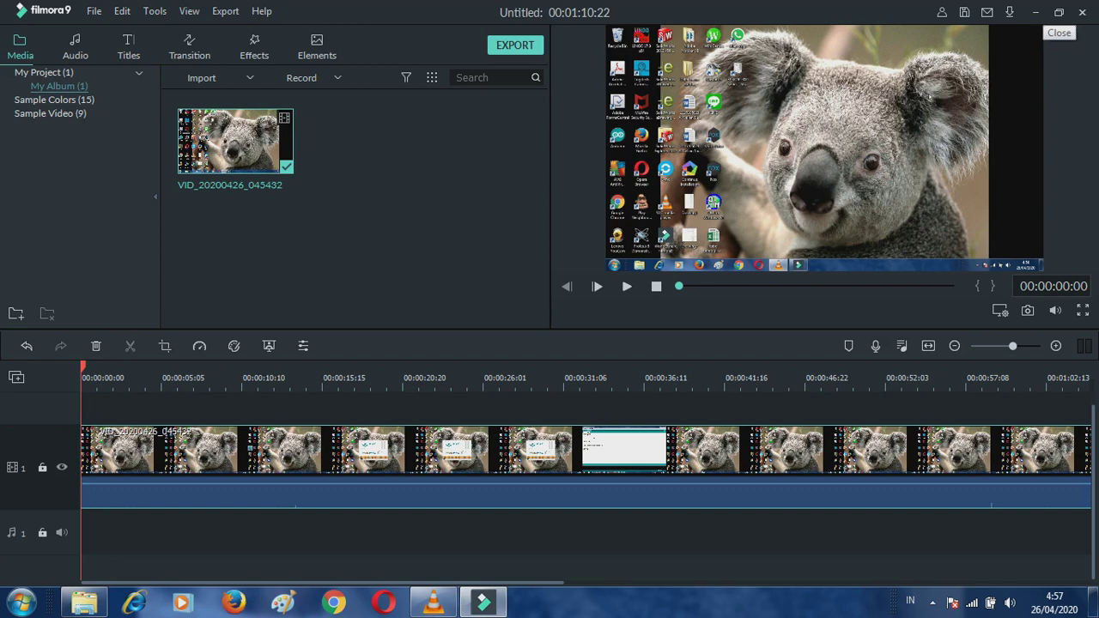
pyautogui.click(1082, 12)
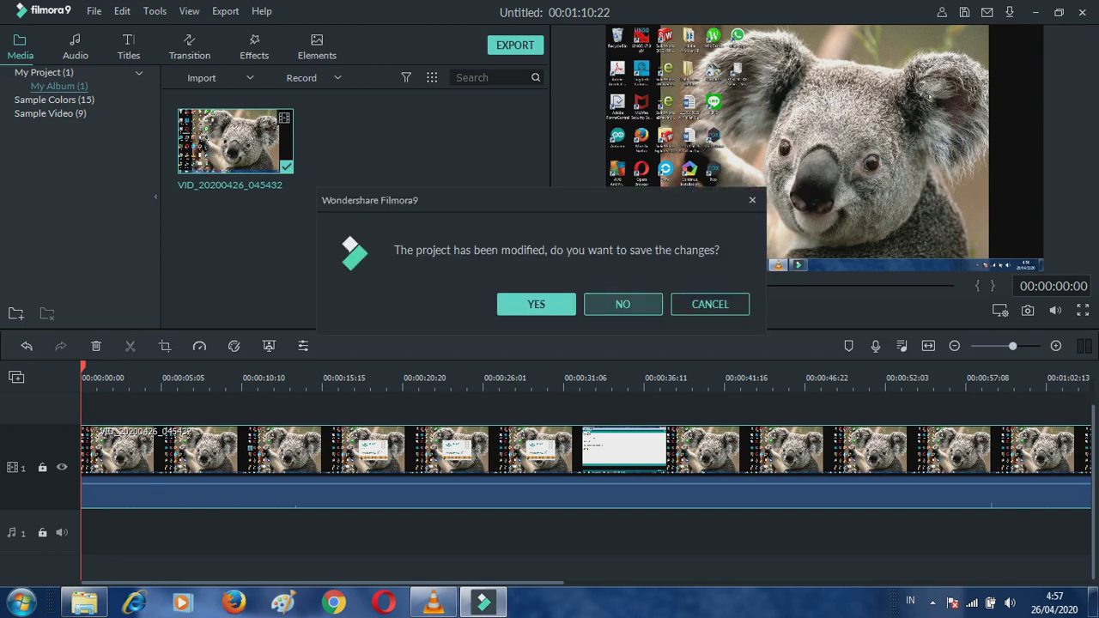
pyautogui.click(623, 304)
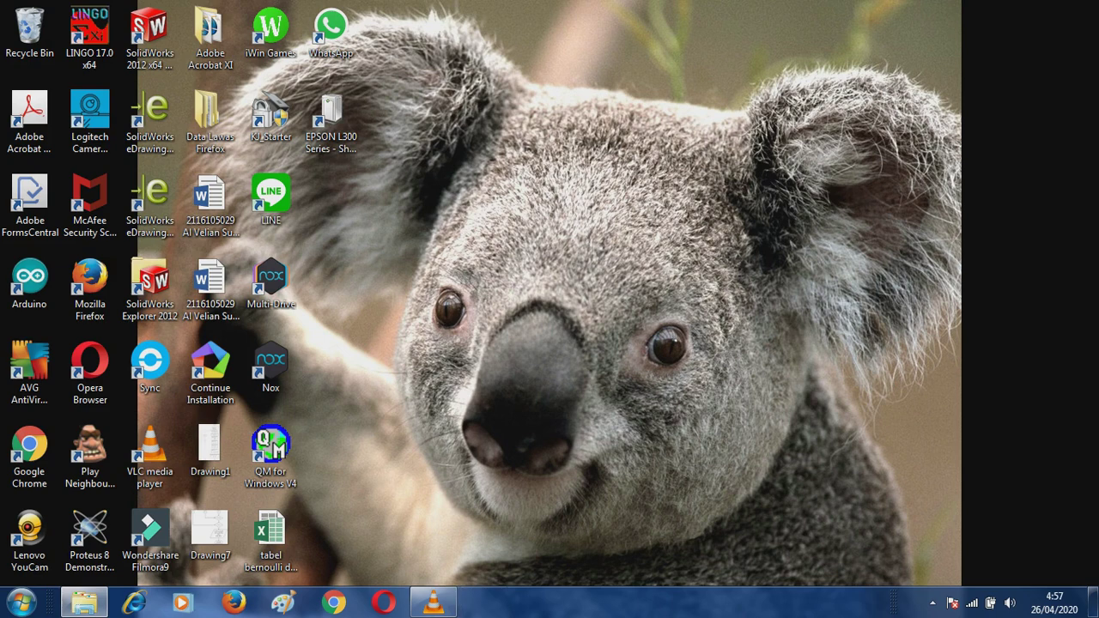
# - Play the recording VID_20200426_045432 from the Sample Videos folder in VLC, and close the player and folder
pyautogui.click(85, 603)
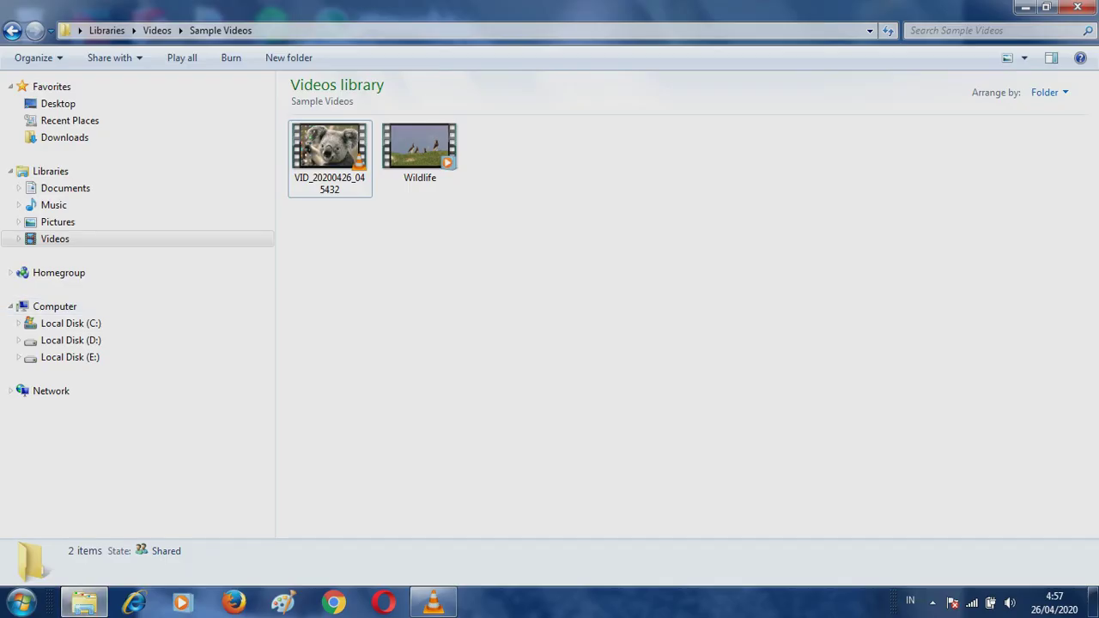
pyautogui.click(330, 154)
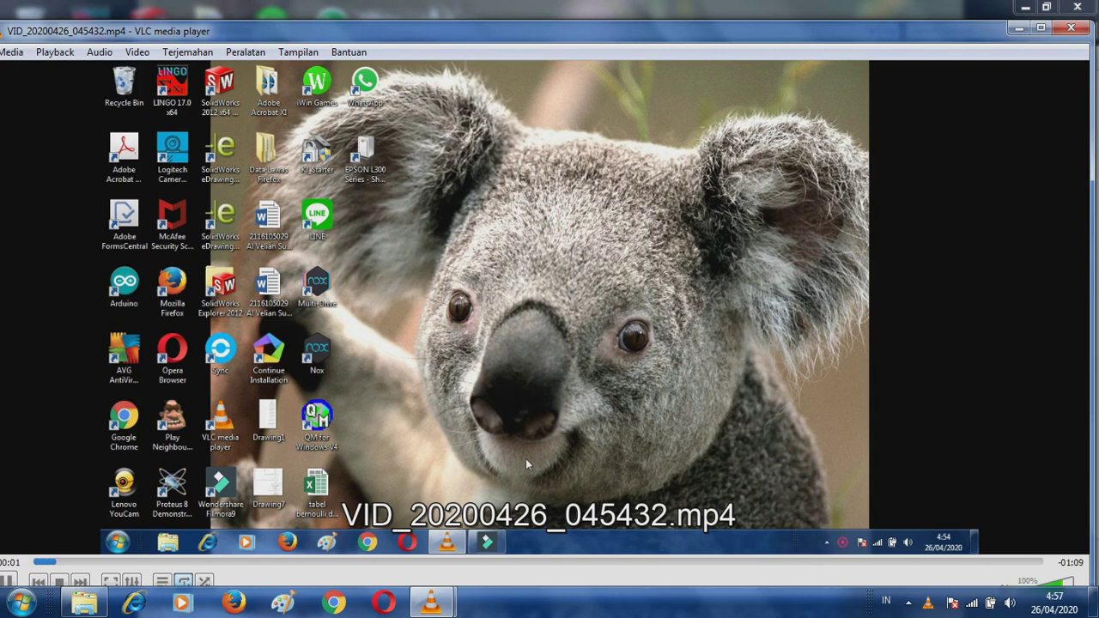
pyautogui.click(1041, 28)
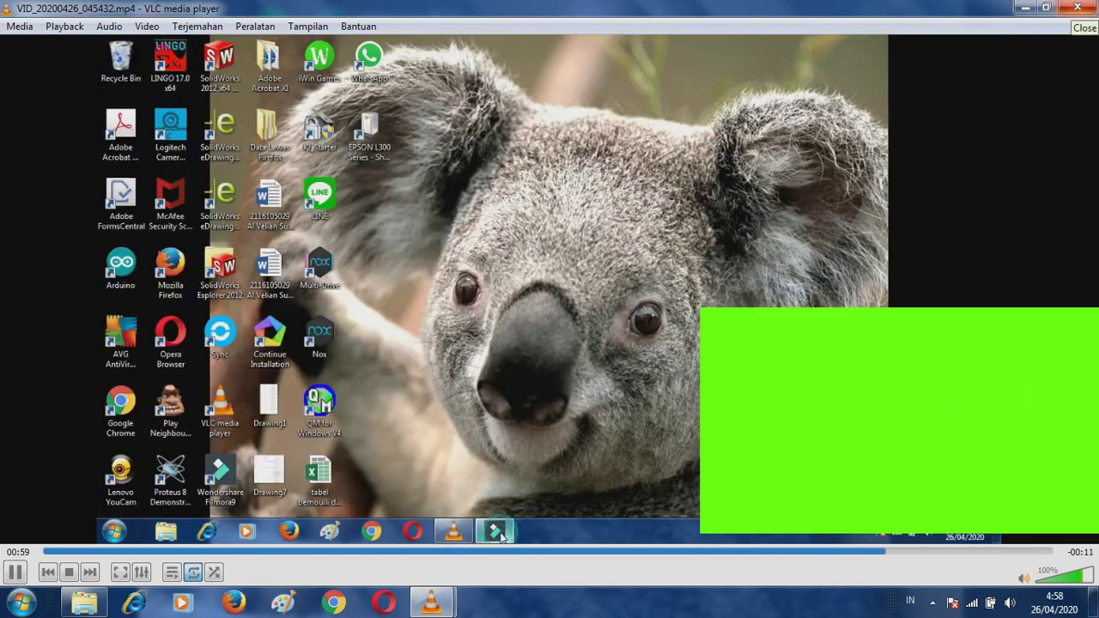
pyautogui.click(1078, 7)
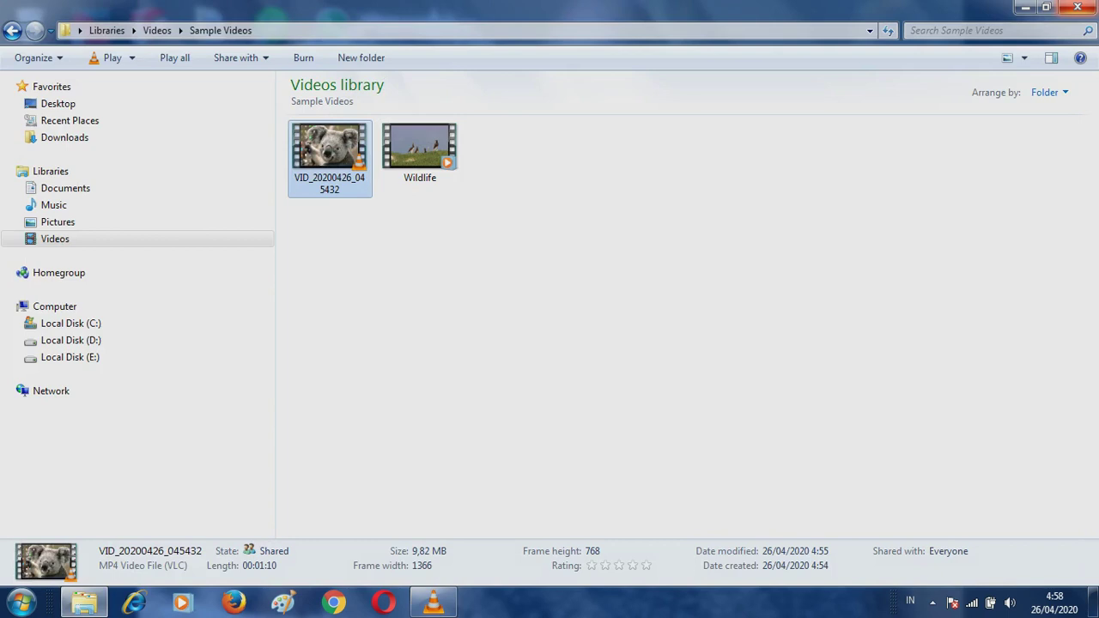
pyautogui.click(1077, 7)
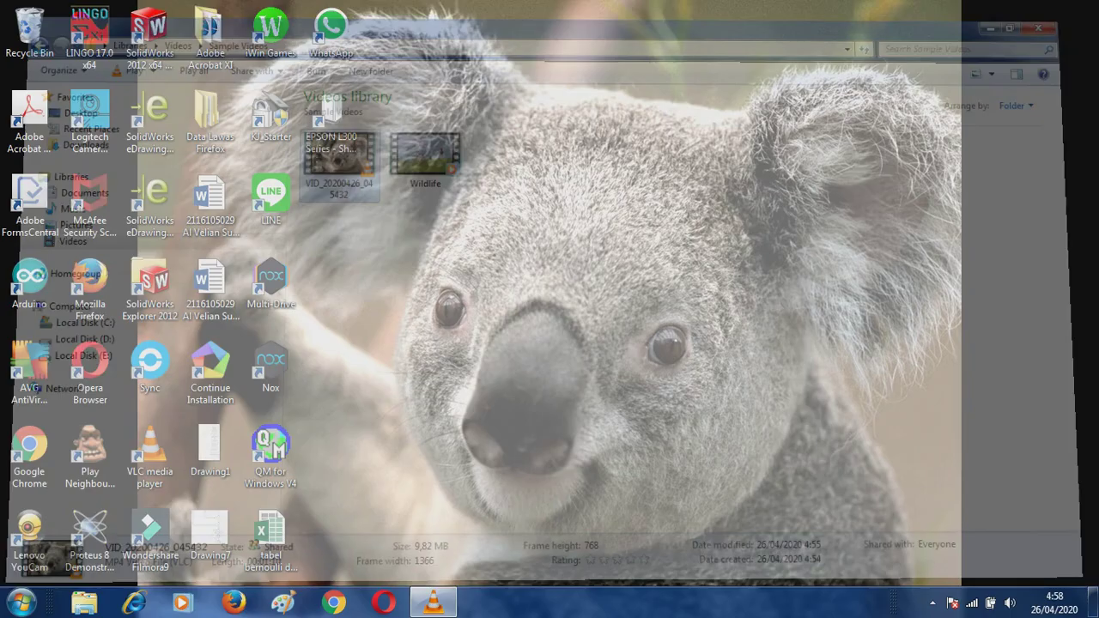